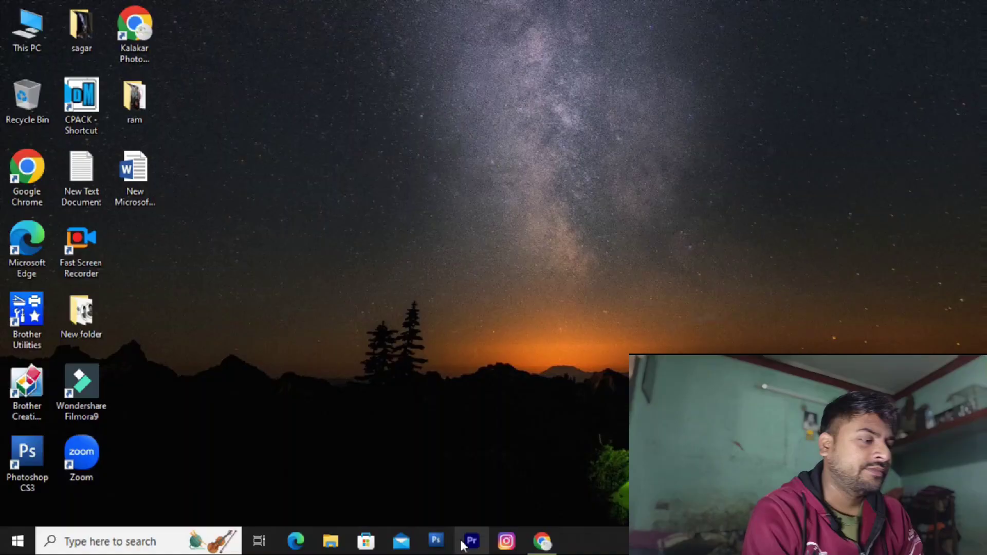
Launch Adobe Premiere Pro 2024 from its icon on the Windows taskbar
{"action": "left_click", "coordinate": [463, 545]}
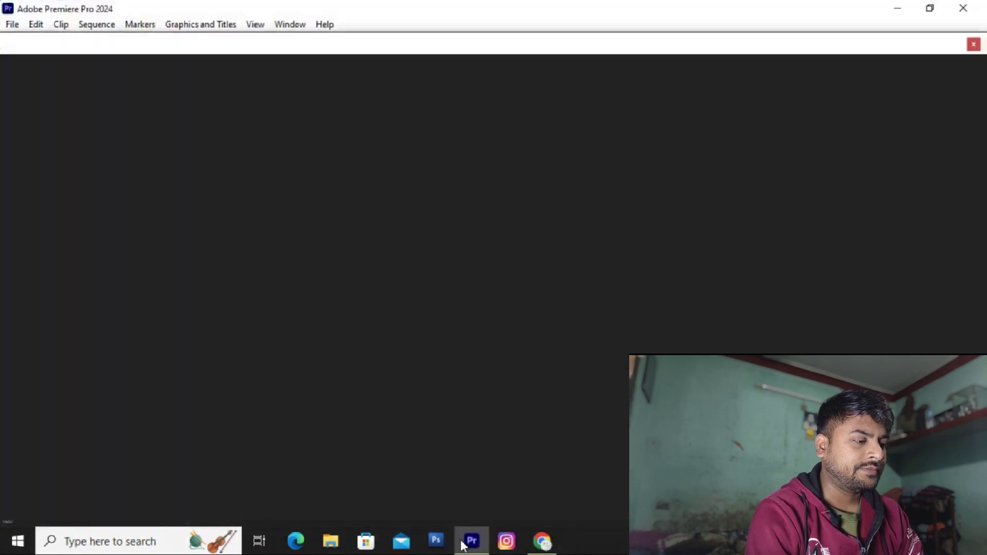
Create a new project with default settings, replacing the existing Untitled.prproj
{"action": "mouse_move", "coordinate": [463, 544]}
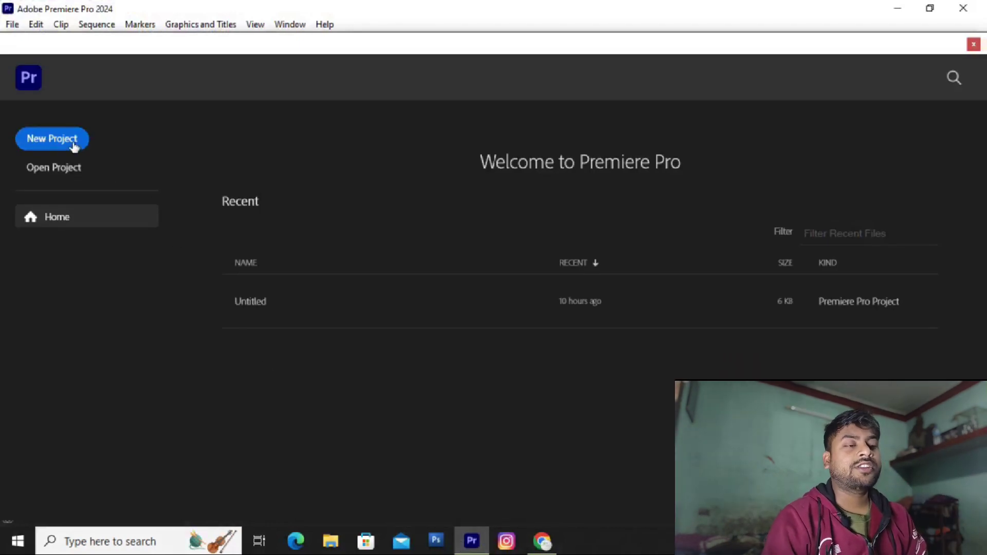
{"action": "left_click", "coordinate": [73, 147]}
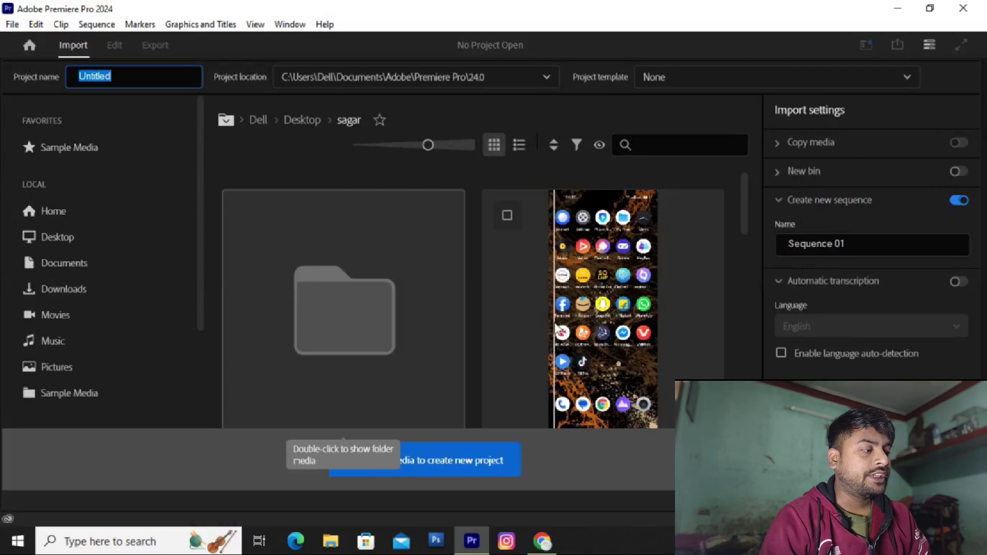
{"action": "left_click", "coordinate": [933, 461]}
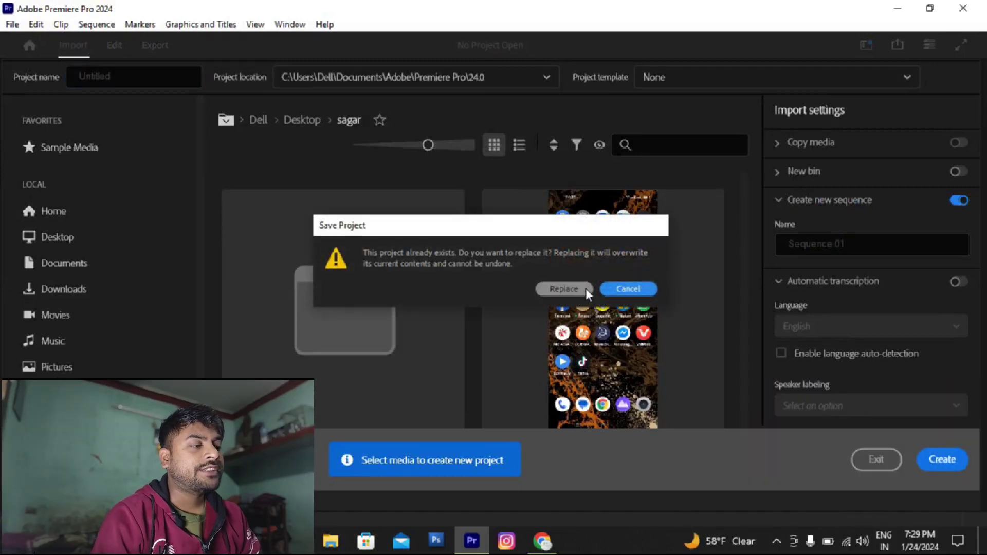
{"action": "left_click", "coordinate": [578, 290]}
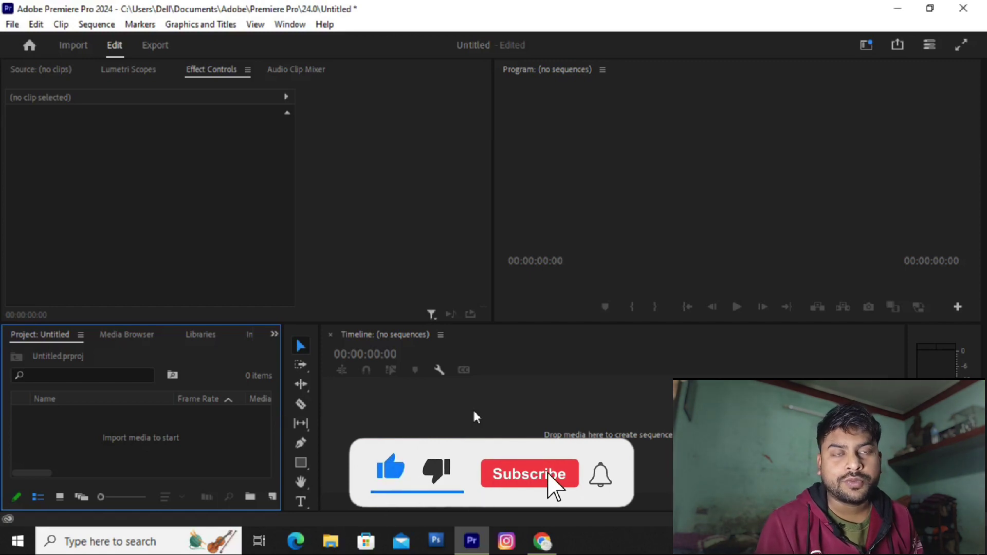
Add a new sequence from the HD 1080p 25 fps preset
{"action": "left_click", "coordinate": [271, 497]}
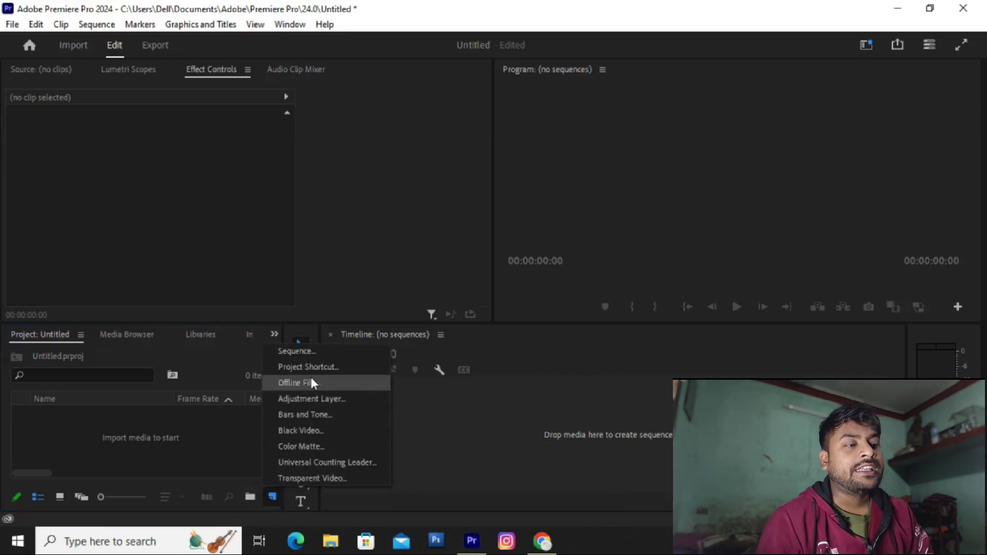
{"action": "left_click", "coordinate": [315, 351]}
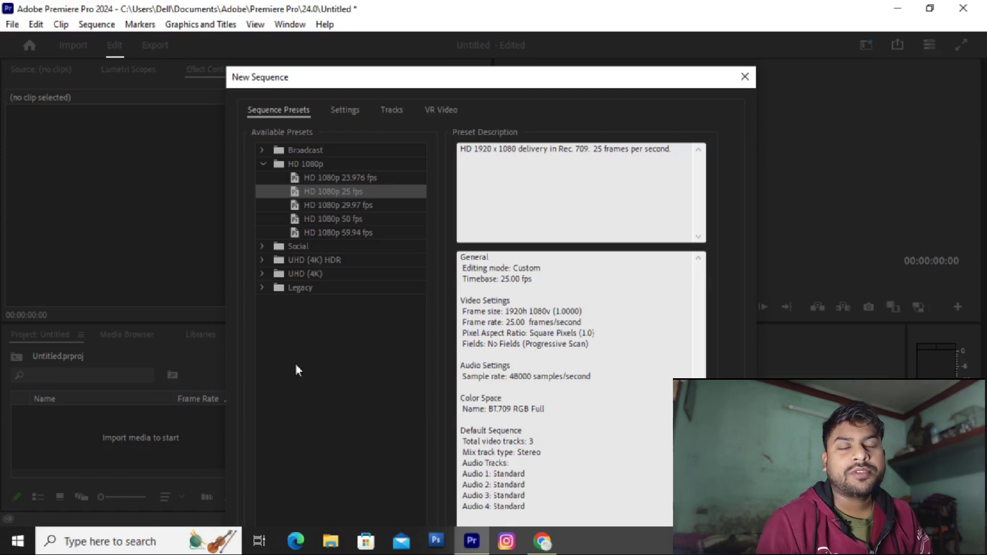
{"action": "double_click", "coordinate": [333, 194]}
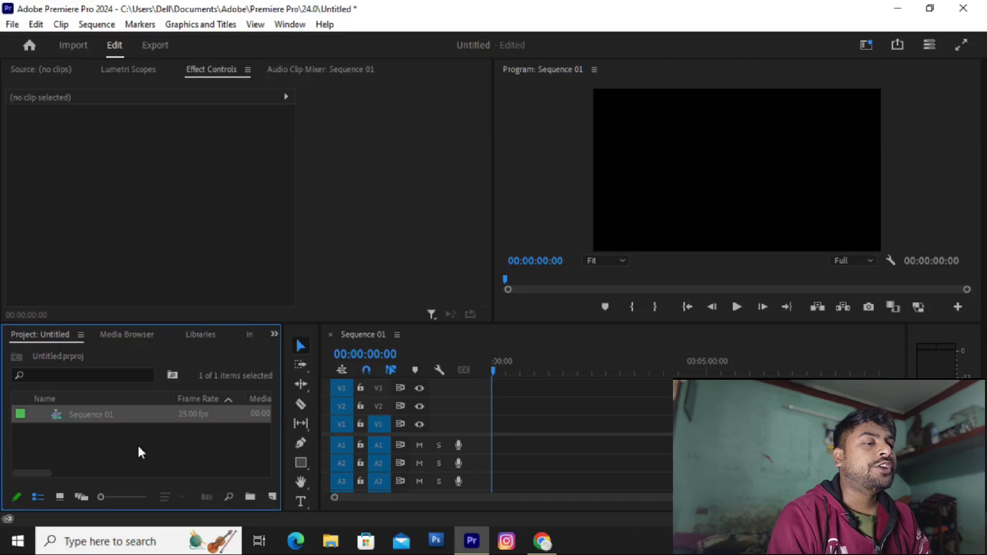
Import the mixkit dancing girl clip and place it on V2, keeping existing sequence settings
{"action": "double_click", "coordinate": [92, 456]}
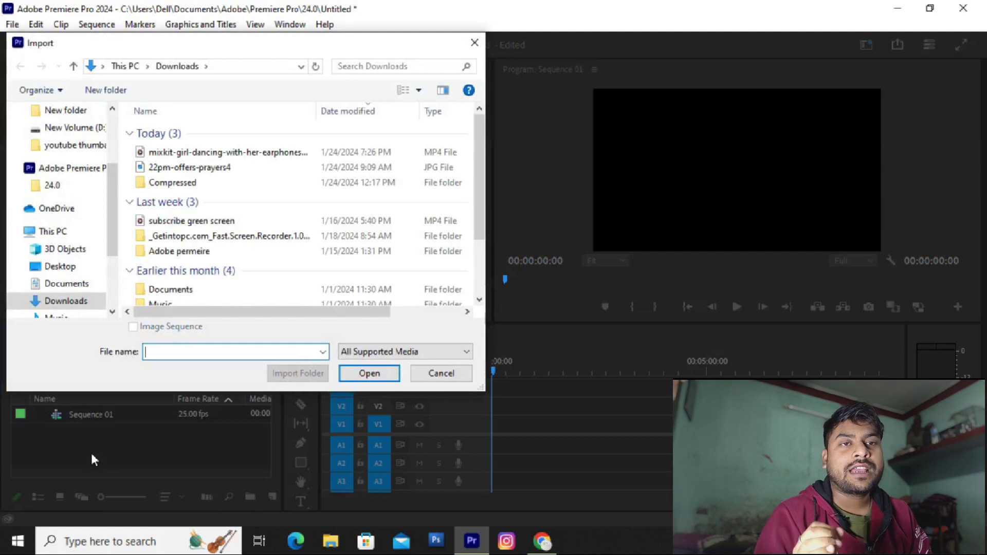
{"action": "double_click", "coordinate": [216, 157]}
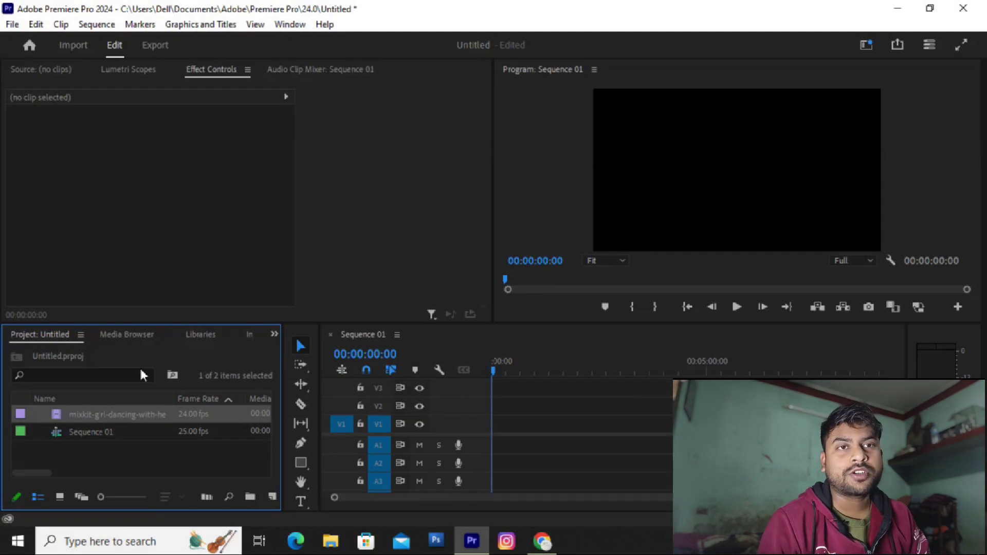
{"action": "left_click_drag", "start_coordinate": [95, 415], "coordinate": [494, 417]}
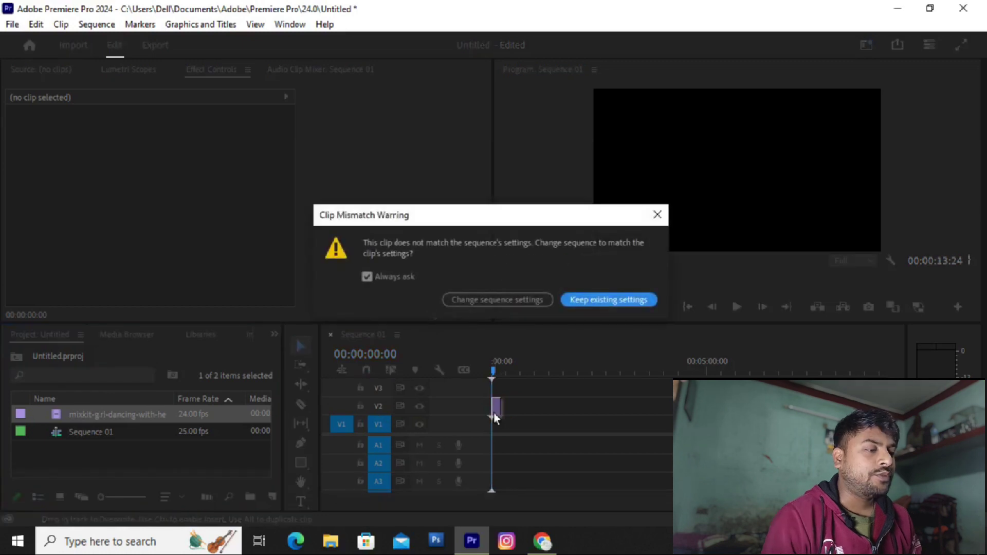
{"action": "left_click", "coordinate": [626, 302]}
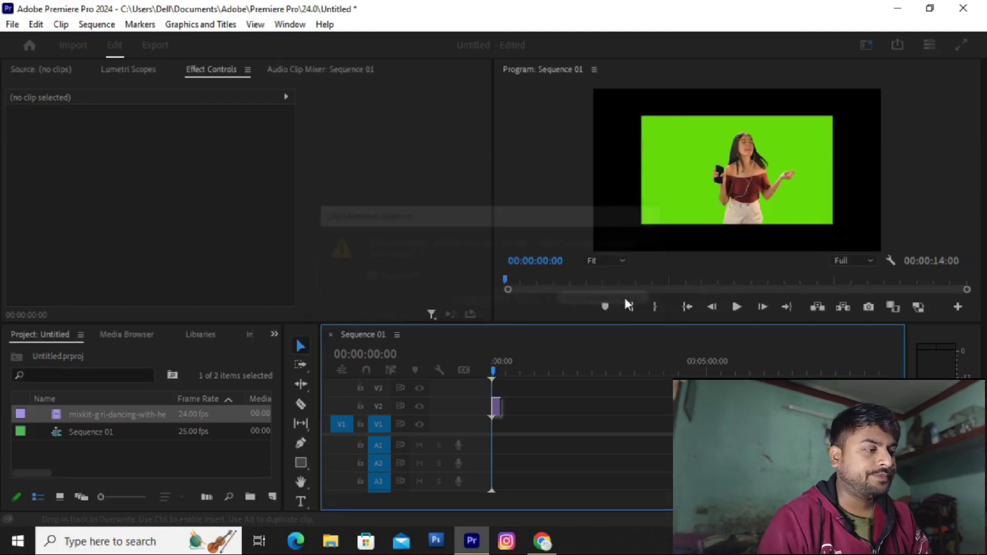
Scale the dancer clip to 149.3 so it fills the frame, then play a preview
{"action": "left_click", "coordinate": [713, 195]}
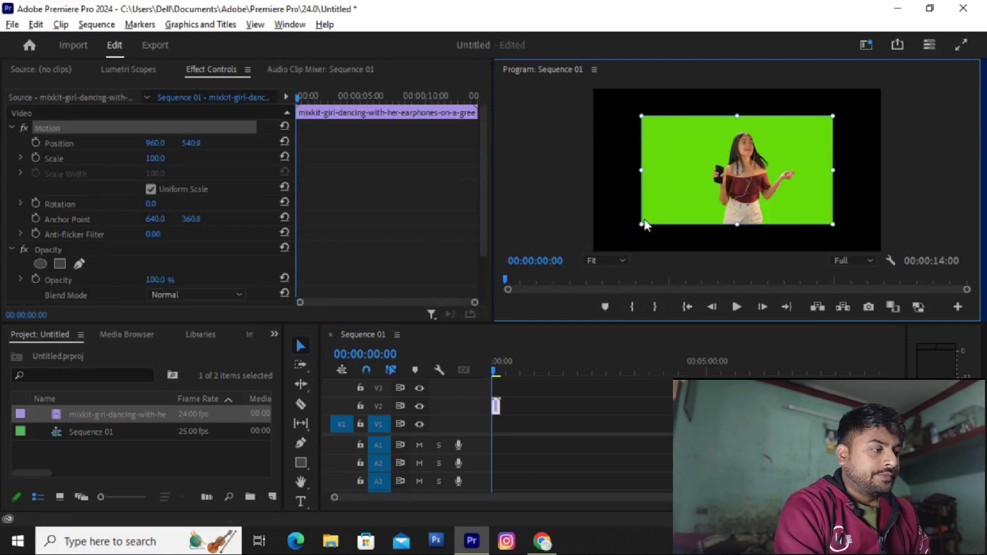
{"action": "left_click_drag", "start_coordinate": [640, 226], "coordinate": [587, 252]}
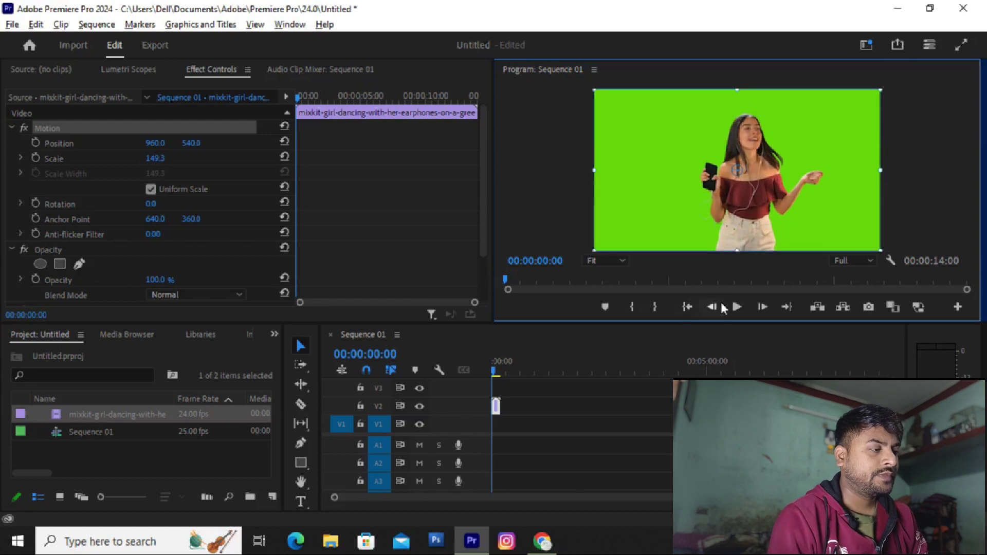
{"action": "left_click", "coordinate": [738, 308]}
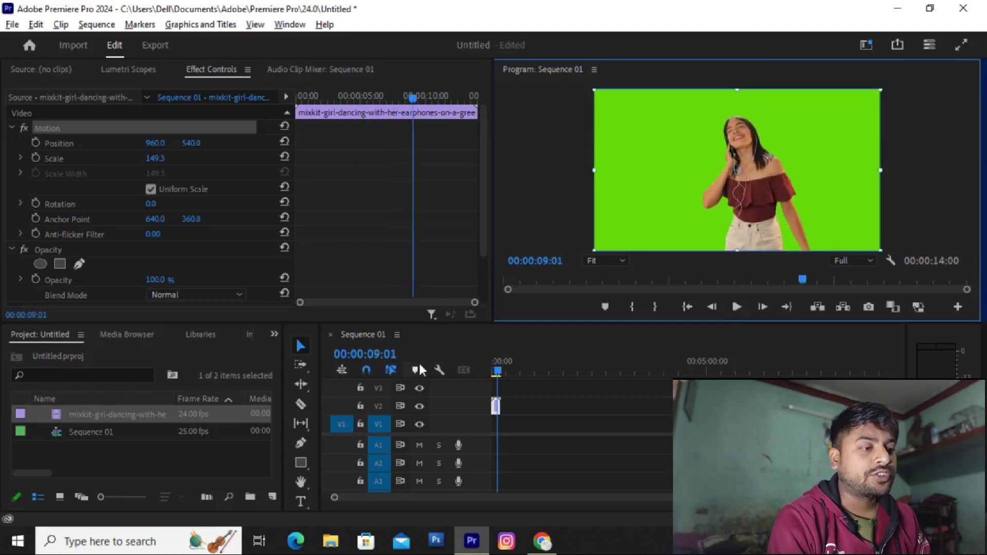
Find Ultra Key by searching 'ultra' in Effects and apply it to the dancer clip
{"action": "left_click", "coordinate": [276, 335]}
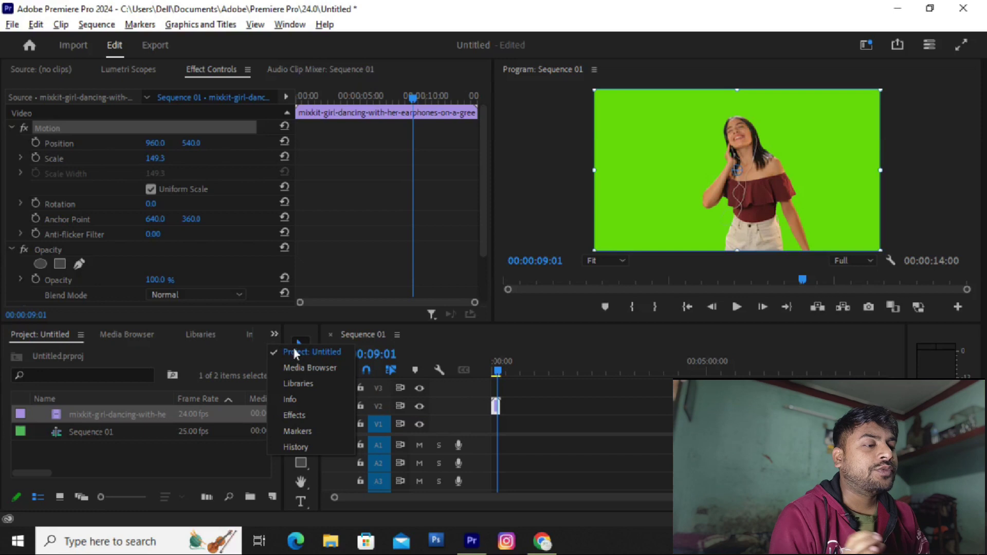
{"action": "left_click", "coordinate": [313, 410]}
{"action": "left_click", "coordinate": [97, 352]}
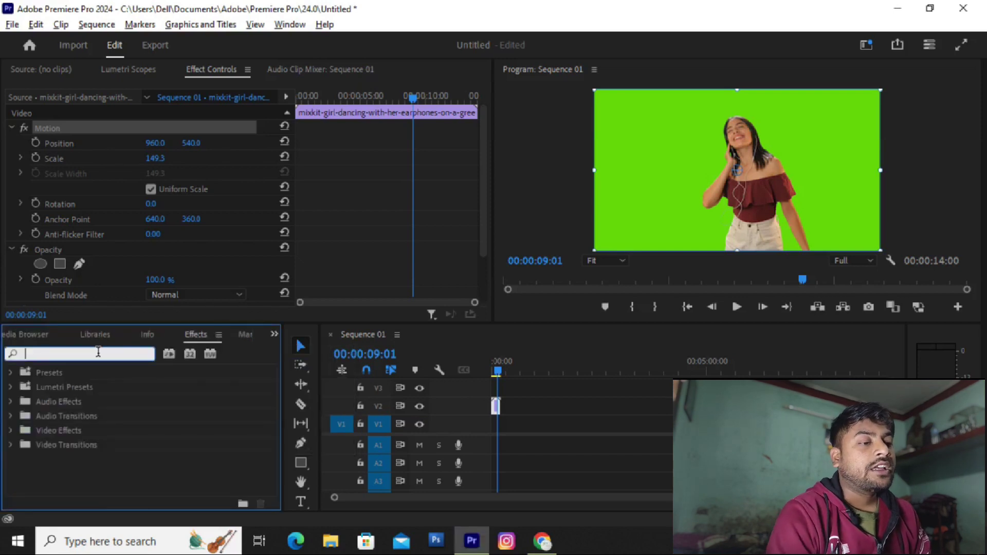
{"action": "type", "text": "ultra"}
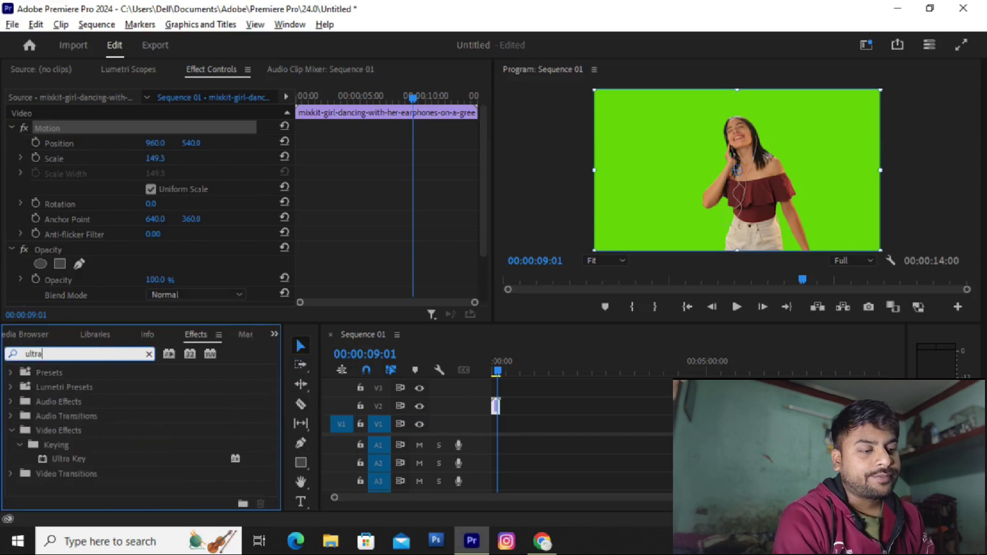
{"action": "left_click", "coordinate": [62, 457]}
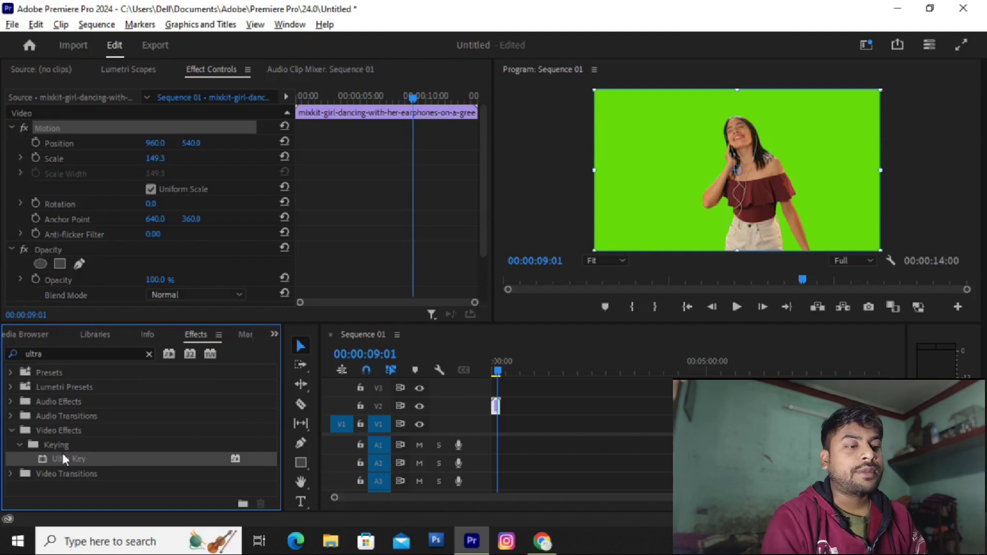
{"action": "left_click_drag", "start_coordinate": [63, 458], "coordinate": [397, 425]}
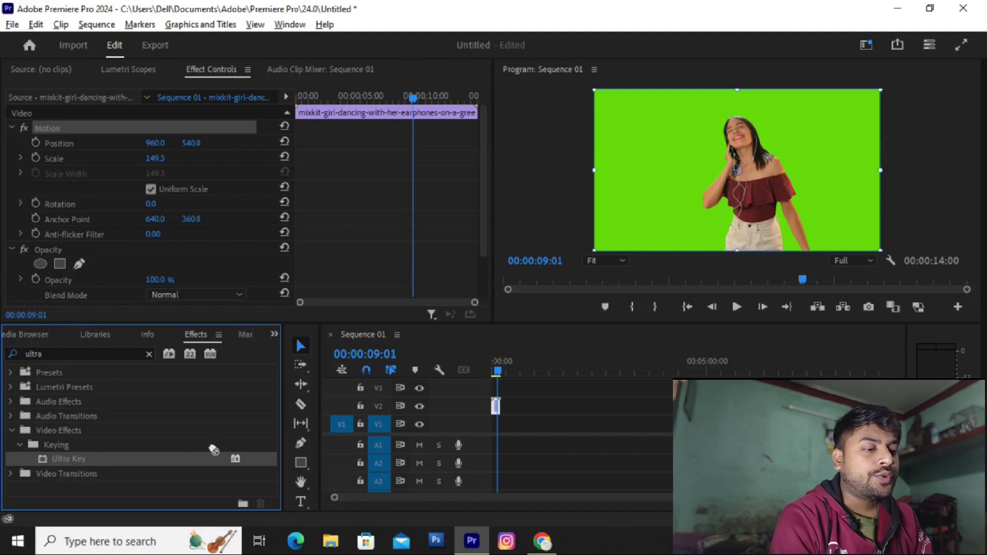
{"action": "left_click_drag", "start_coordinate": [512, 417], "coordinate": [497, 411]}
{"action": "left_click", "coordinate": [496, 412]}
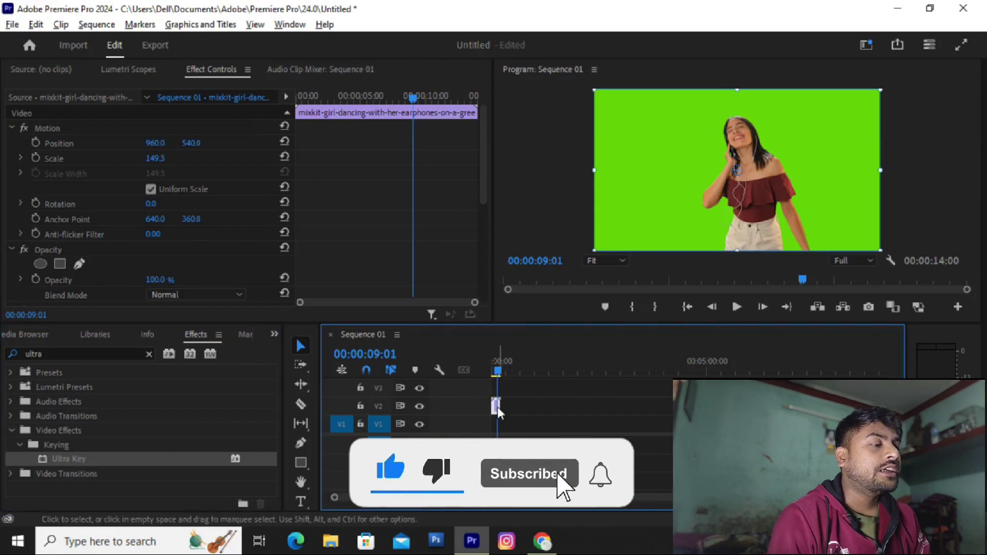
In Effect Controls, set Ultra Key's Key Color by sampling the green background
{"action": "double_click", "coordinate": [496, 409]}
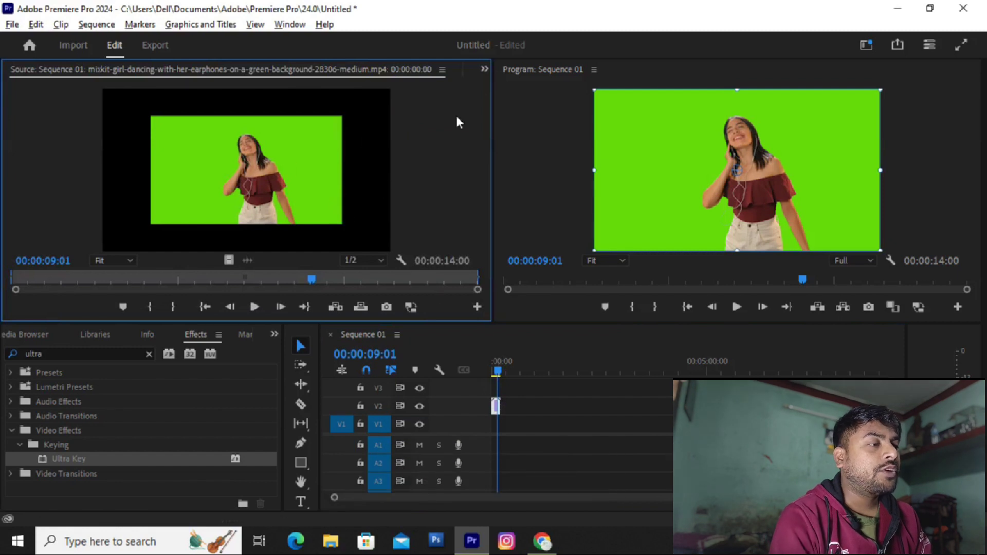
{"action": "left_click", "coordinate": [484, 69]}
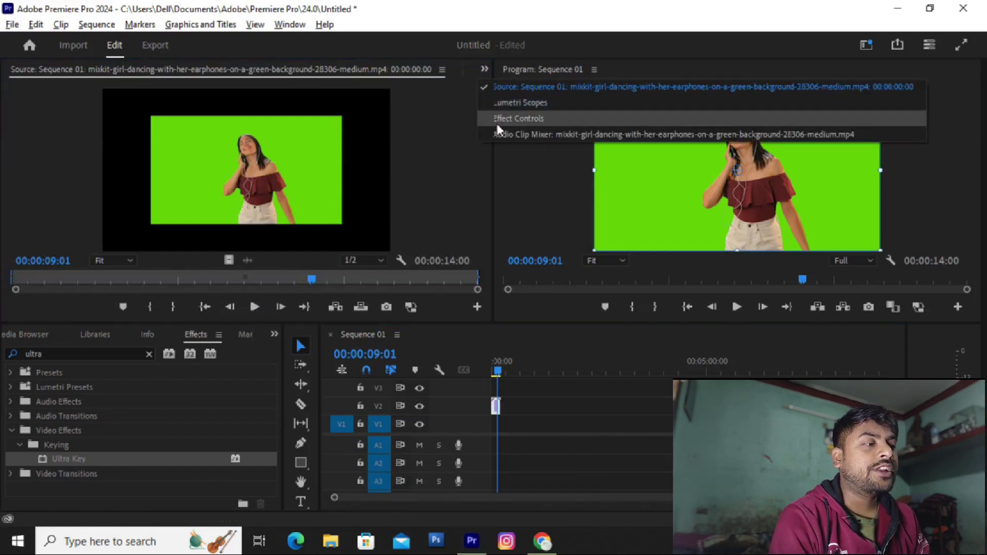
{"action": "left_click", "coordinate": [498, 123]}
{"action": "left_click_drag", "start_coordinate": [482, 174], "coordinate": [477, 276]}
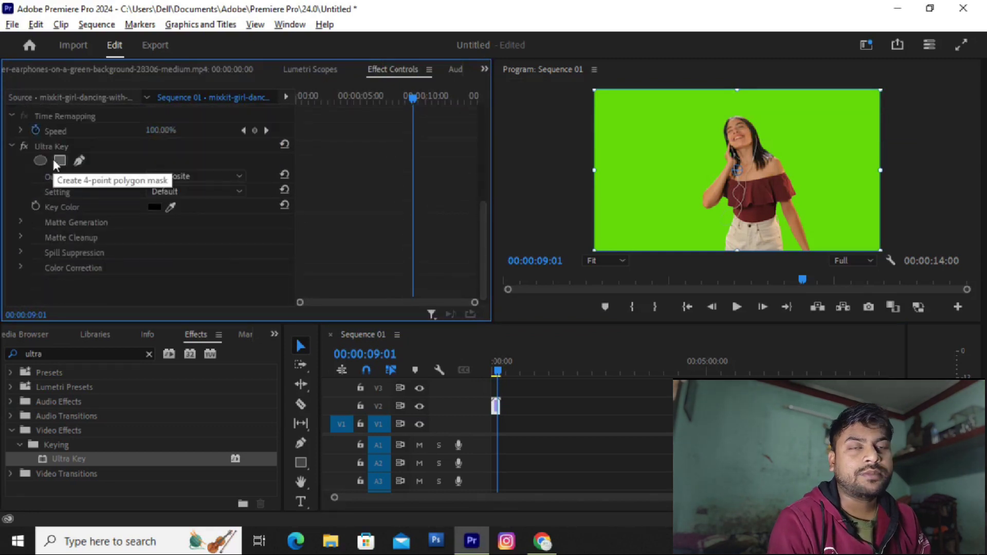
{"action": "left_click", "coordinate": [169, 208]}
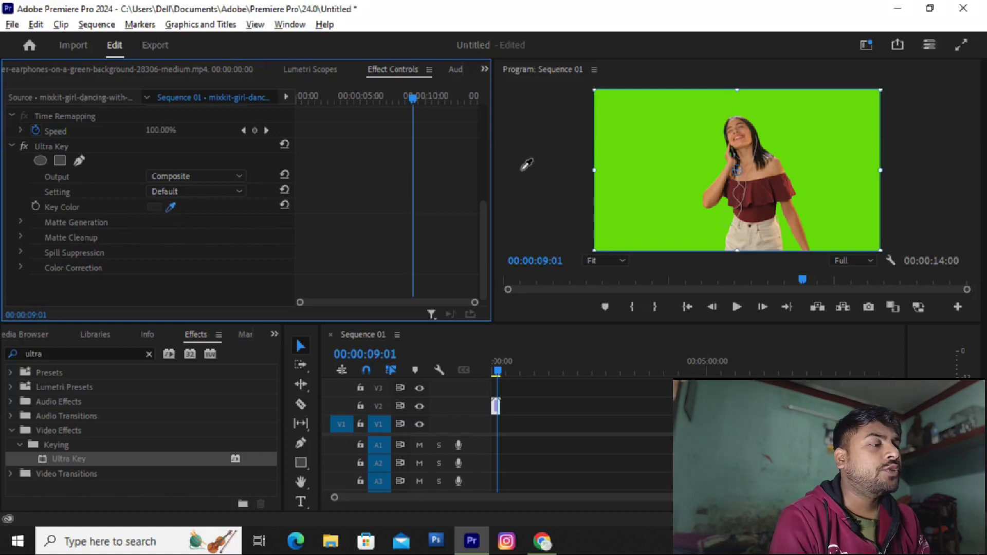
{"action": "left_click", "coordinate": [677, 172]}
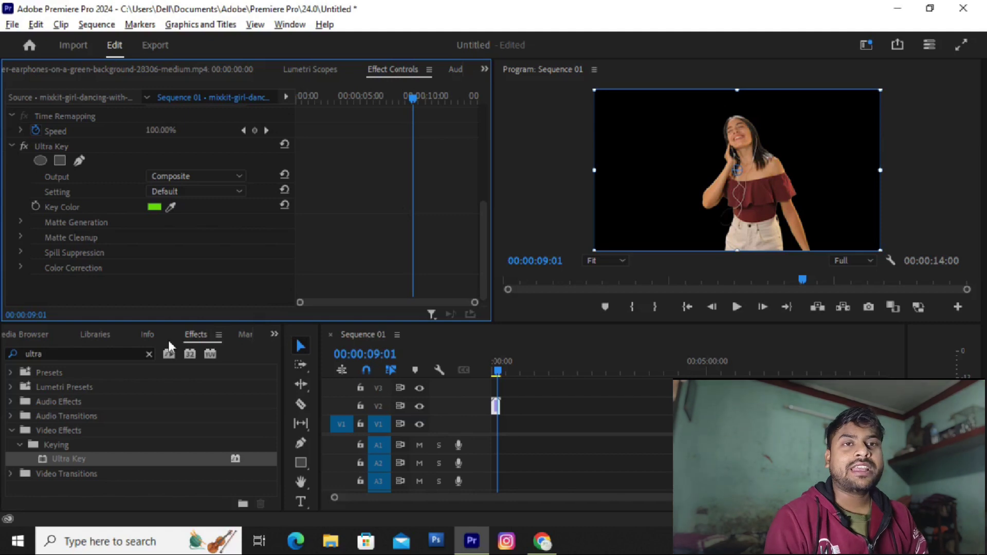
Import the green-thumbnail clip from the gadget gurkha folder and drop it under the dancer
{"action": "left_click", "coordinate": [274, 335]}
{"action": "left_click", "coordinate": [301, 349]}
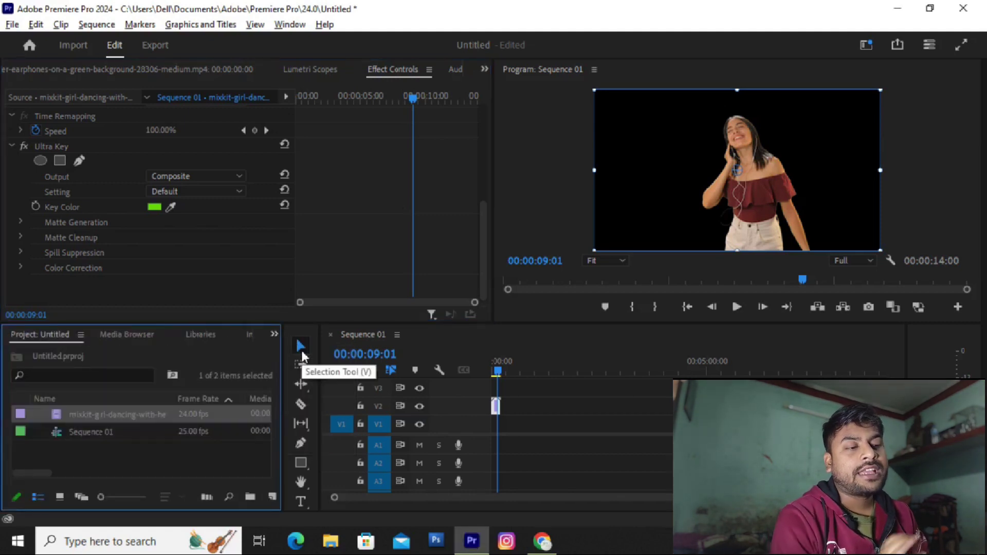
{"action": "double_click", "coordinate": [146, 458]}
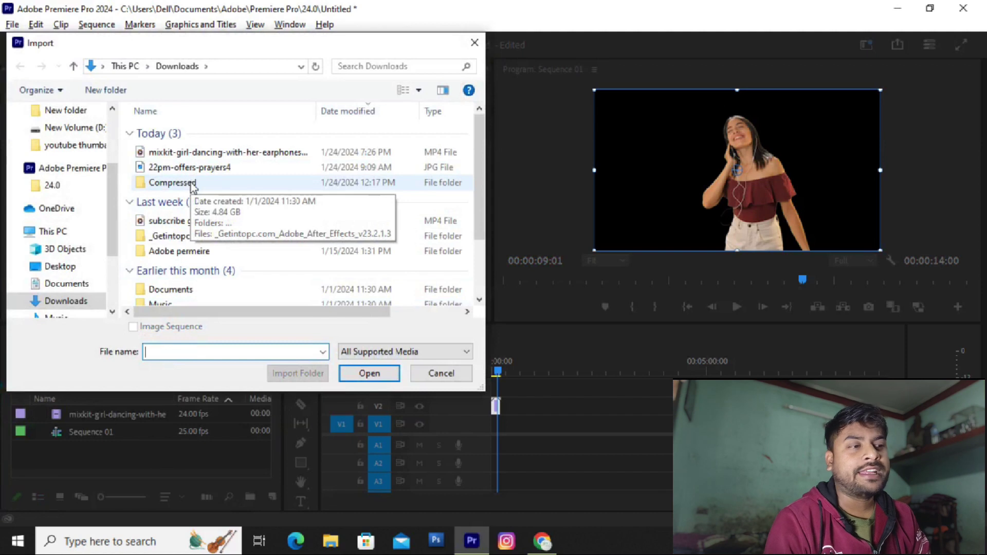
{"action": "left_click", "coordinate": [184, 226]}
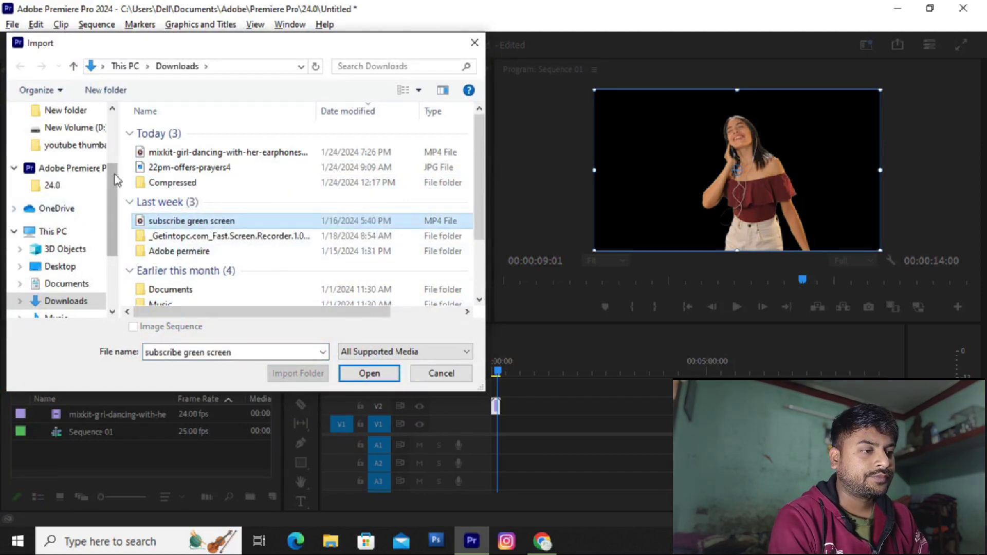
{"action": "scroll", "coordinate": [72, 170], "scroll_direction": "up", "scroll_amount": 2}
{"action": "left_click", "coordinate": [71, 180]}
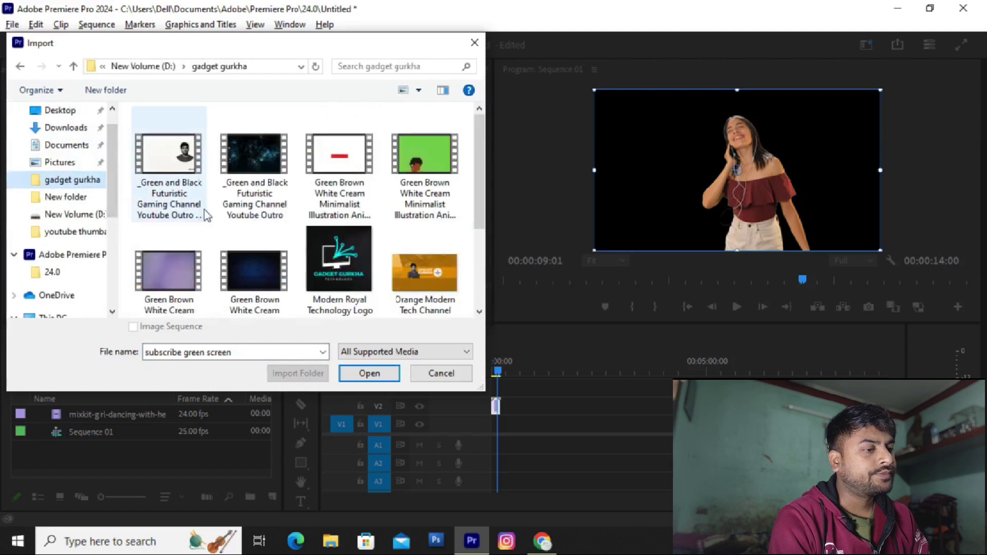
{"action": "double_click", "coordinate": [433, 204]}
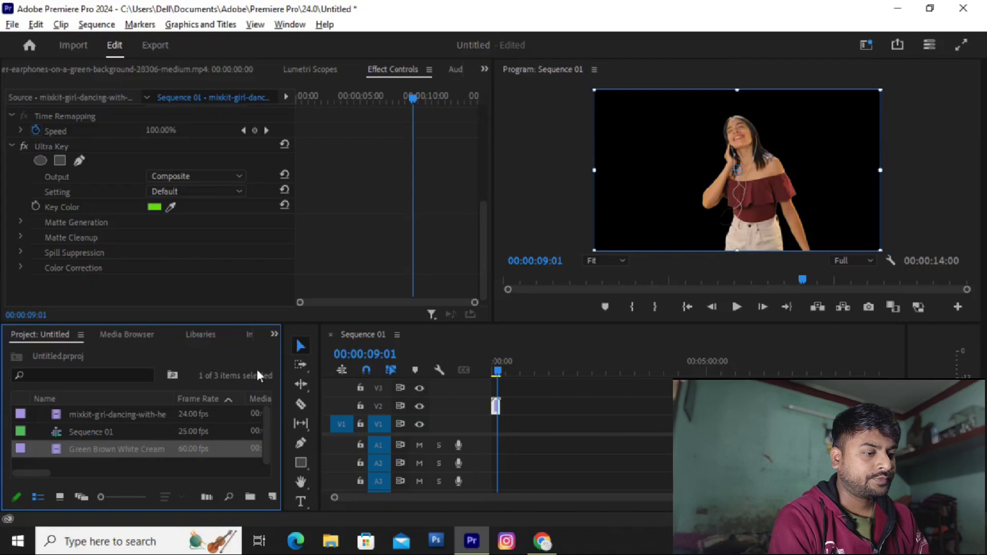
{"action": "left_click_drag", "start_coordinate": [155, 449], "coordinate": [494, 424]}
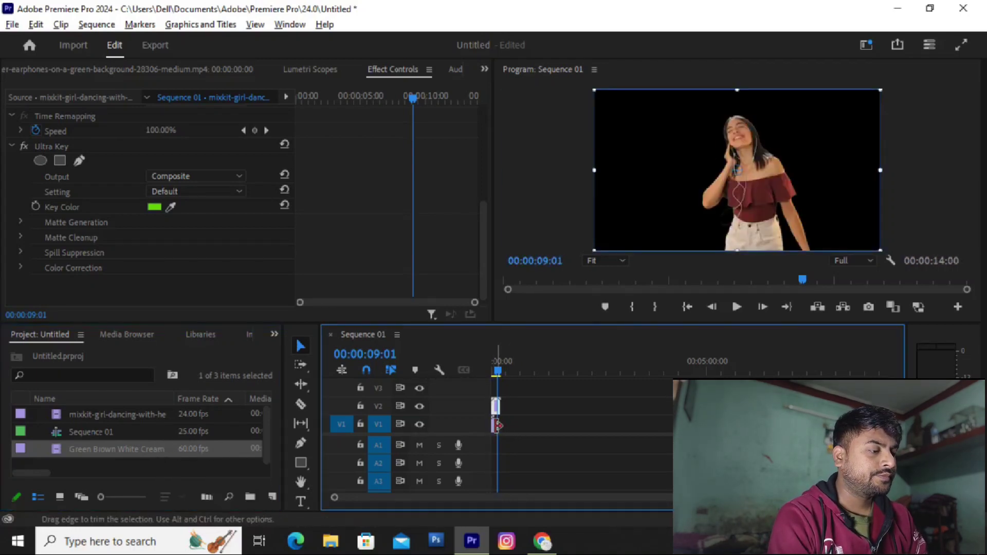
Delete the wrong green background clip from the track below the dancer
{"action": "left_click", "coordinate": [493, 368]}
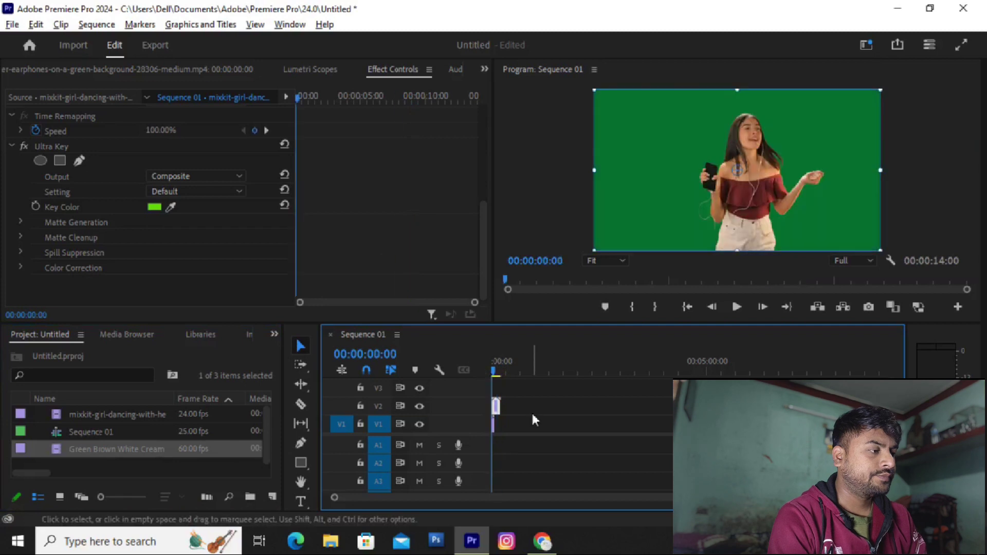
{"action": "left_click", "coordinate": [493, 427]}
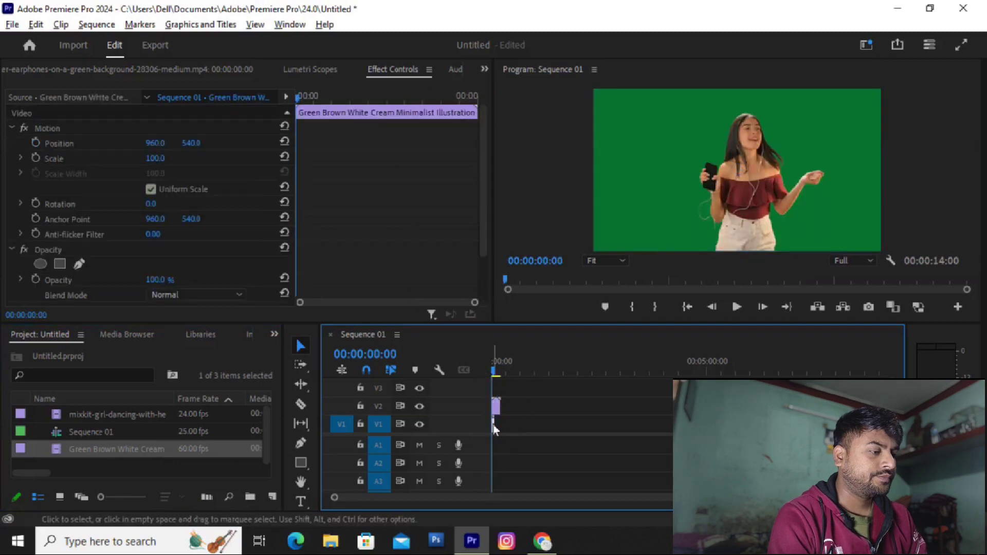
{"action": "left_click_drag", "start_coordinate": [494, 429], "coordinate": [492, 427]}
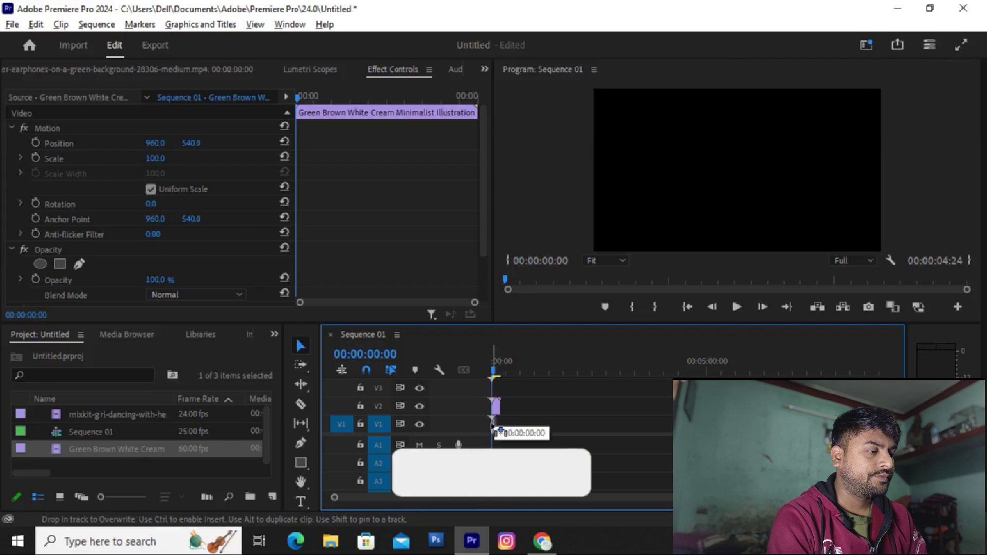
{"action": "key", "text": "Delete"}
Import the dark blue brick-wall clip and place it on V1 at 00:00 beneath the dancer
{"action": "left_click", "coordinate": [217, 471]}
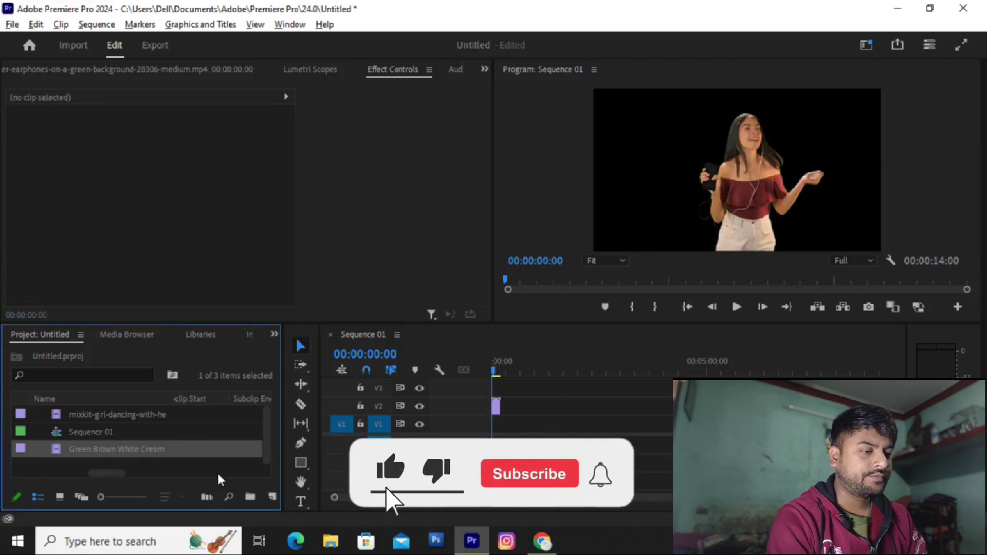
{"action": "scroll", "coordinate": [216, 471], "scroll_direction": "right", "scroll_amount": 3}
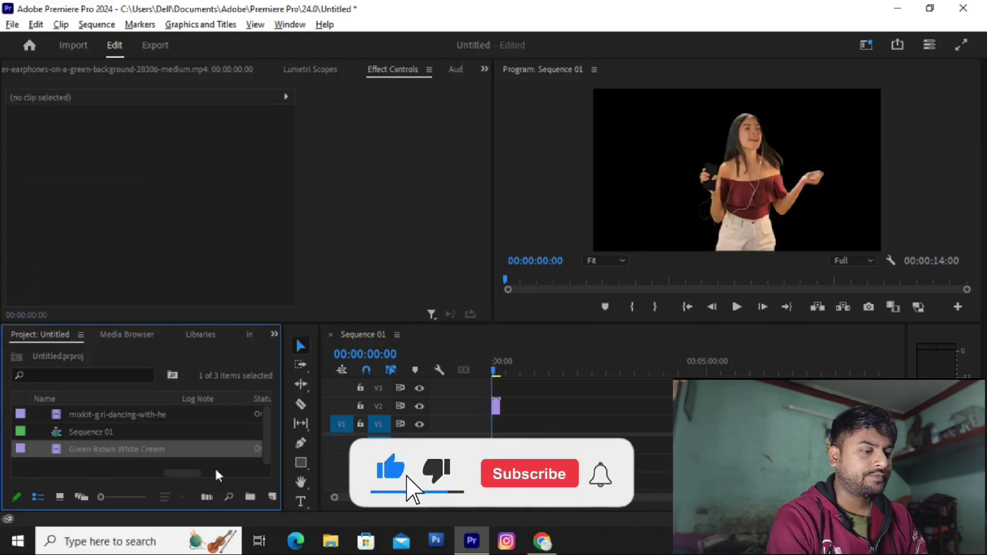
{"action": "left_click", "coordinate": [121, 467]}
{"action": "double_click", "coordinate": [121, 468]}
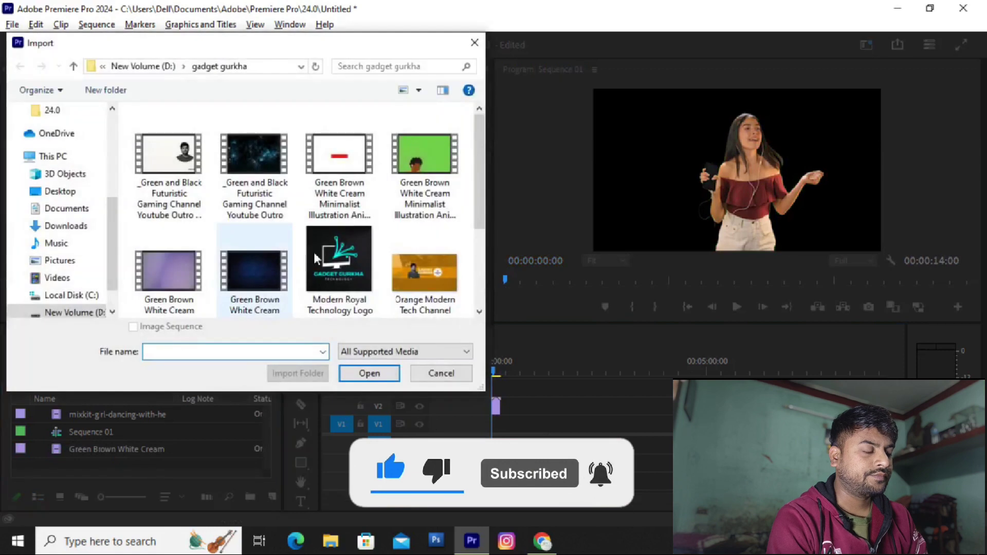
{"action": "left_click", "coordinate": [359, 246]}
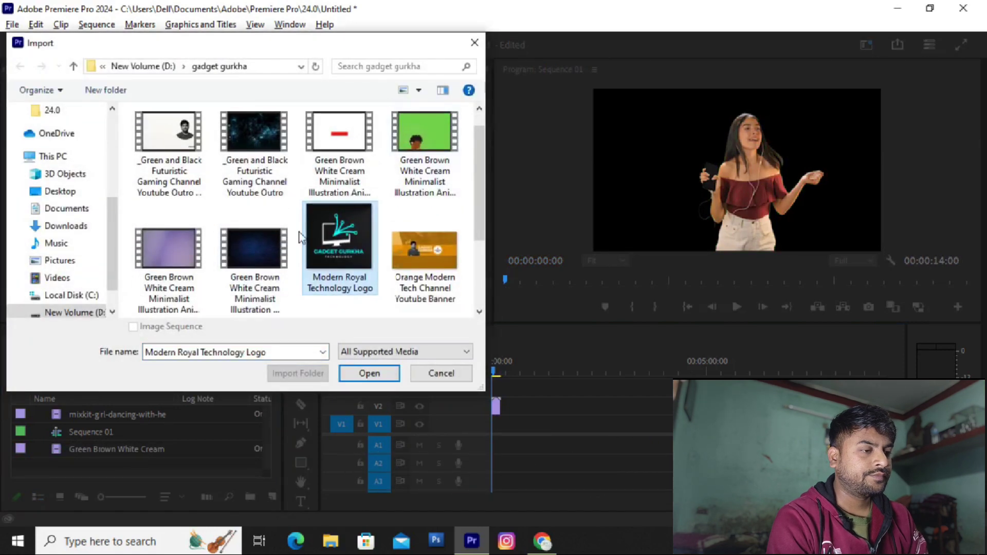
{"action": "left_click", "coordinate": [263, 273]}
{"action": "double_click", "coordinate": [262, 270]}
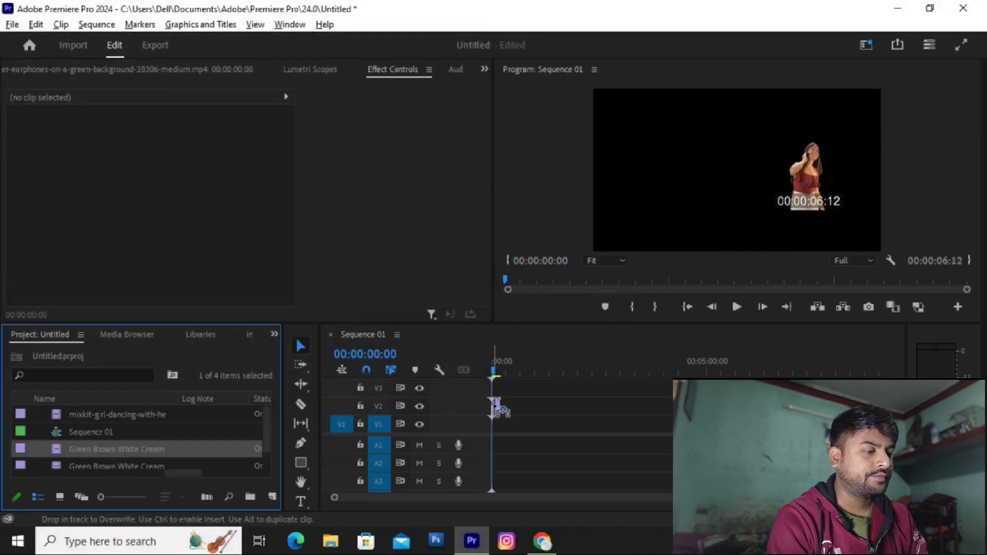
{"action": "left_click_drag", "start_coordinate": [320, 409], "coordinate": [491, 424]}
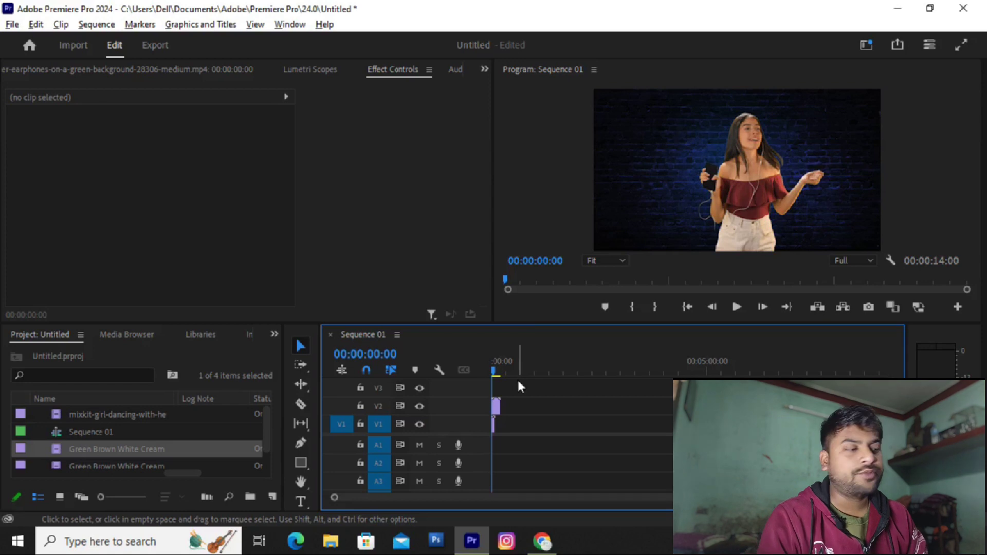
Play Sequence 01 and stop around 00:00:04:19 to review the composite
{"action": "left_click", "coordinate": [736, 307]}
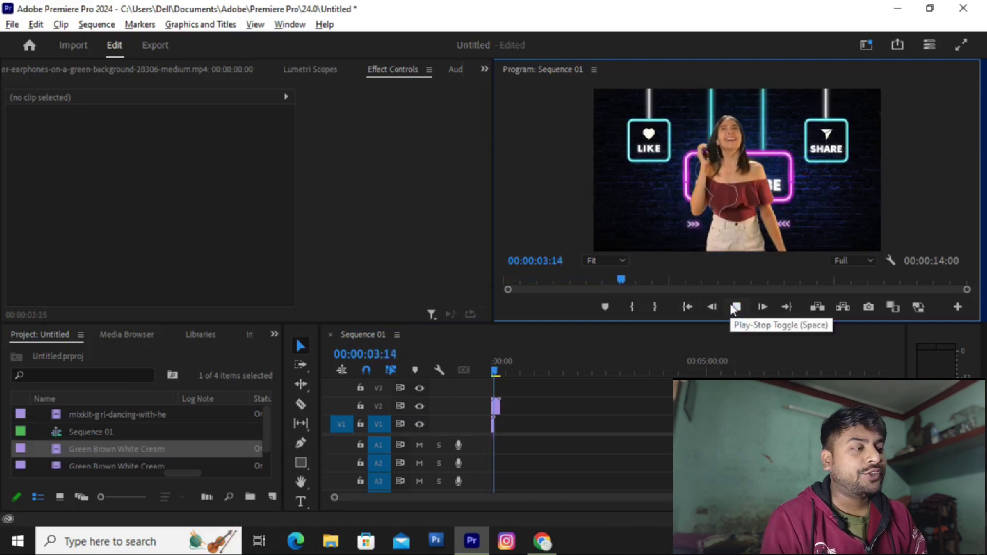
{"action": "left_click", "coordinate": [735, 307]}
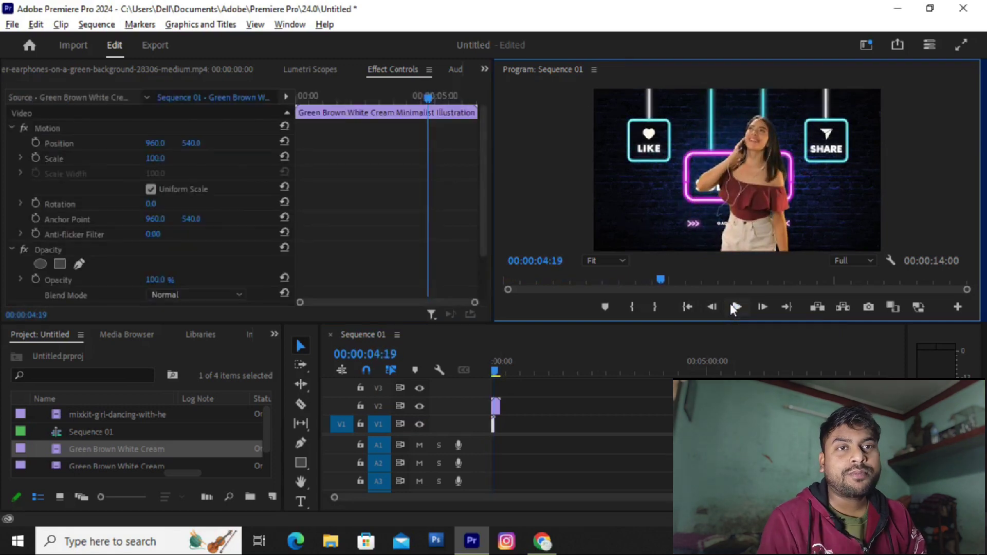